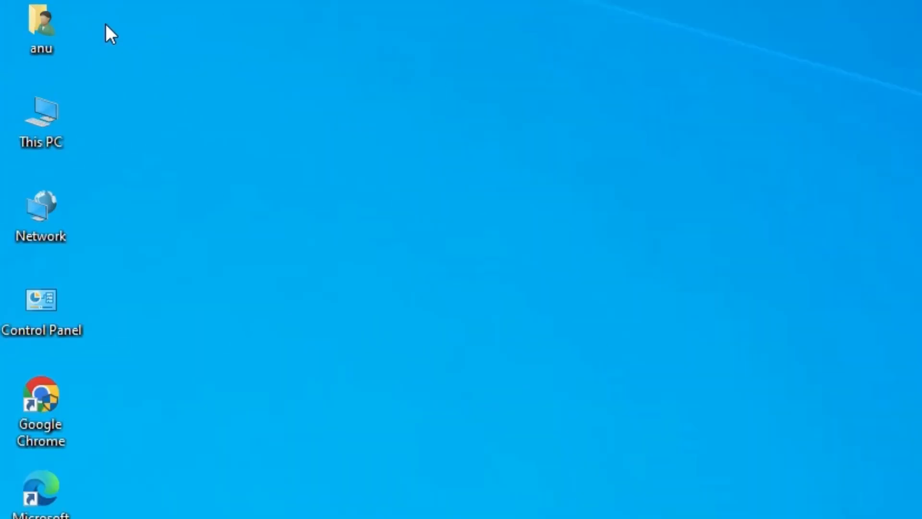
Check the Windows system type in this PC's properties and close the settings window
right_click(59, 124)
click(145, 385)
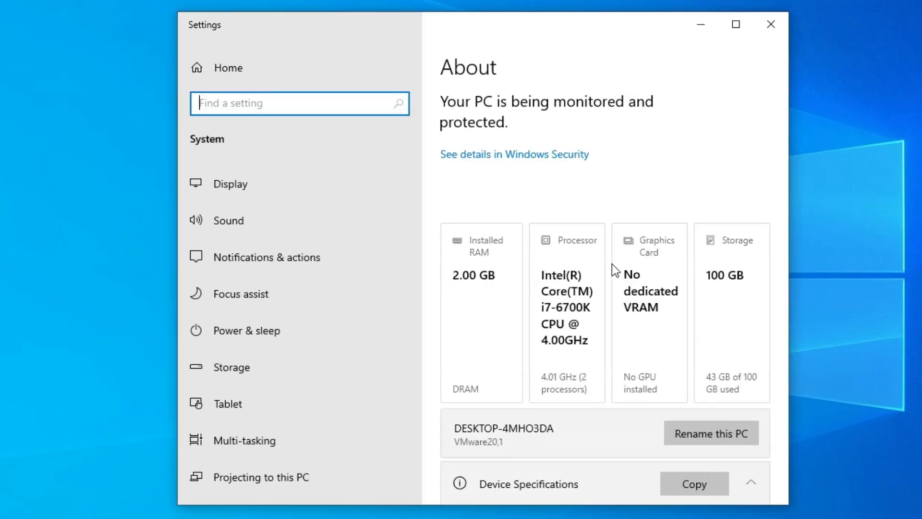
scroll(556, 262, down, 1)
scroll(612, 265, down, 5)
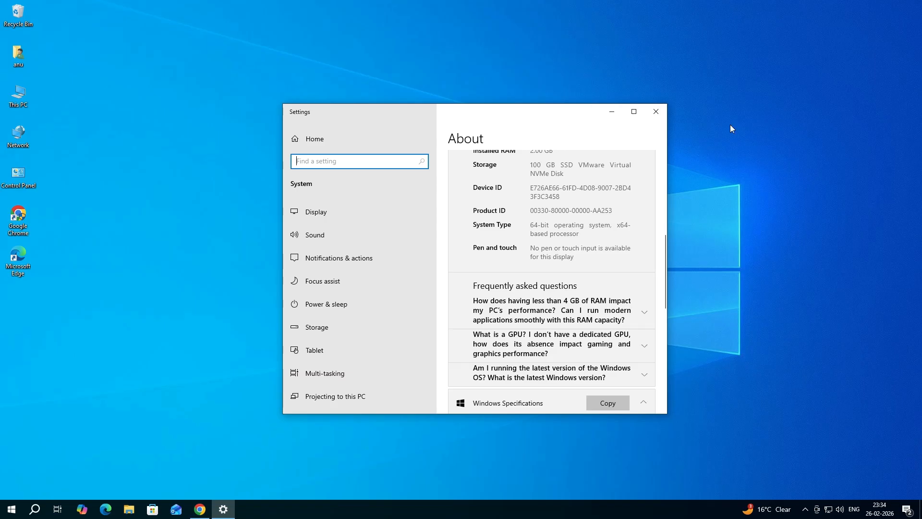
click(812, 18)
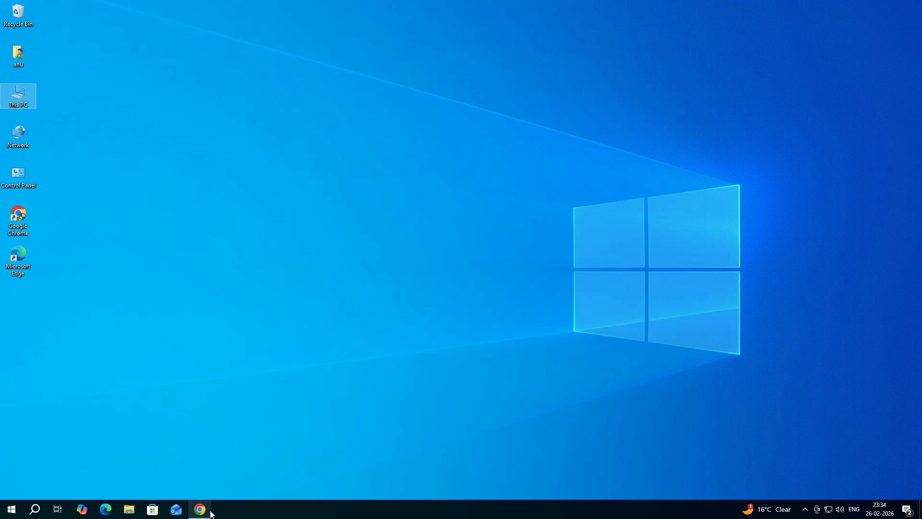
Switch to Google Chrome and search Google for "tvs msp 250 star driver"
click(221, 473)
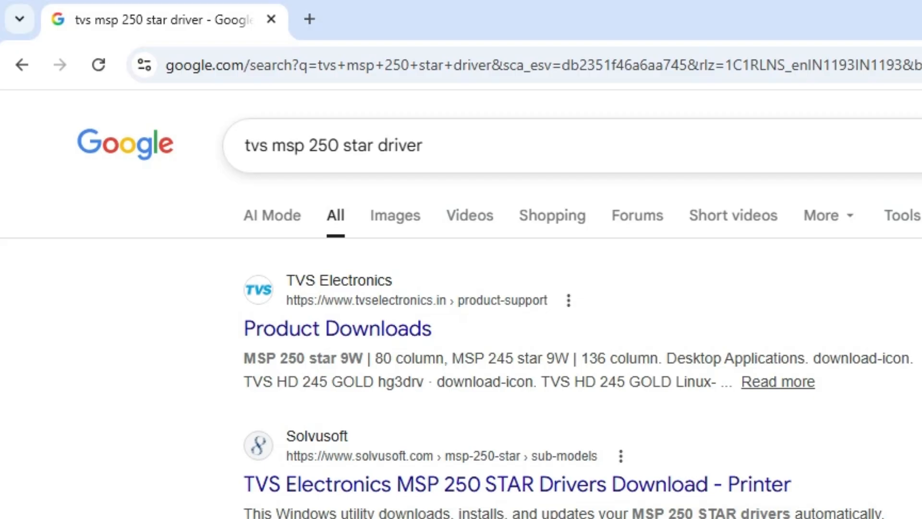
click(423, 145)
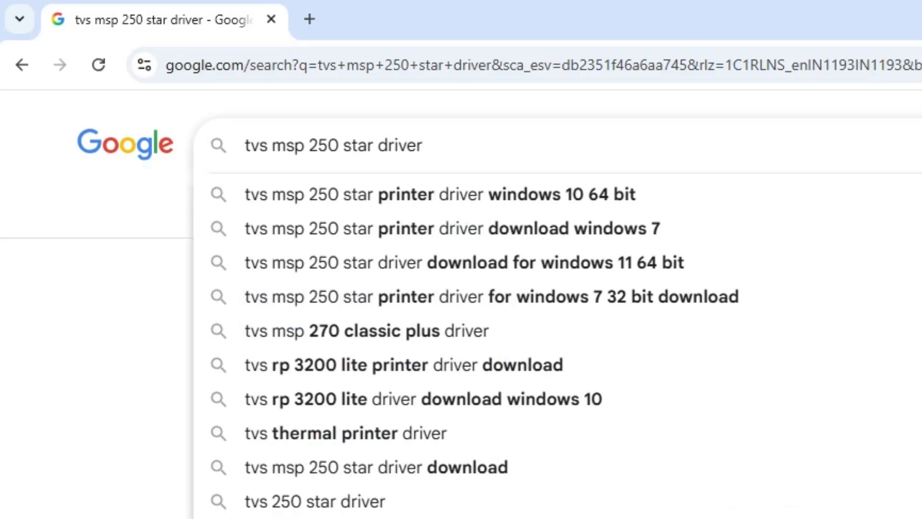
key(Return)
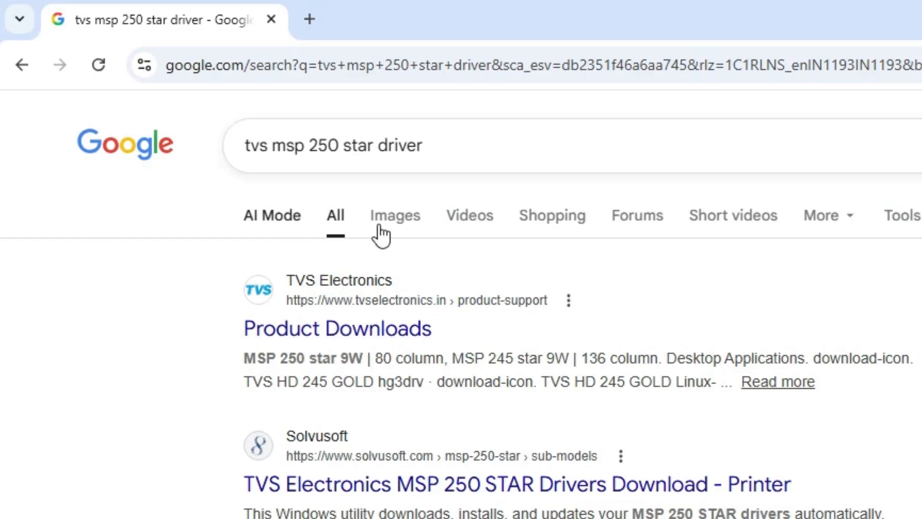
Open the TVS Electronics "Product Downloads" search result in a new tab and check its web address
right_click(331, 337)
click(436, 367)
click(377, 9)
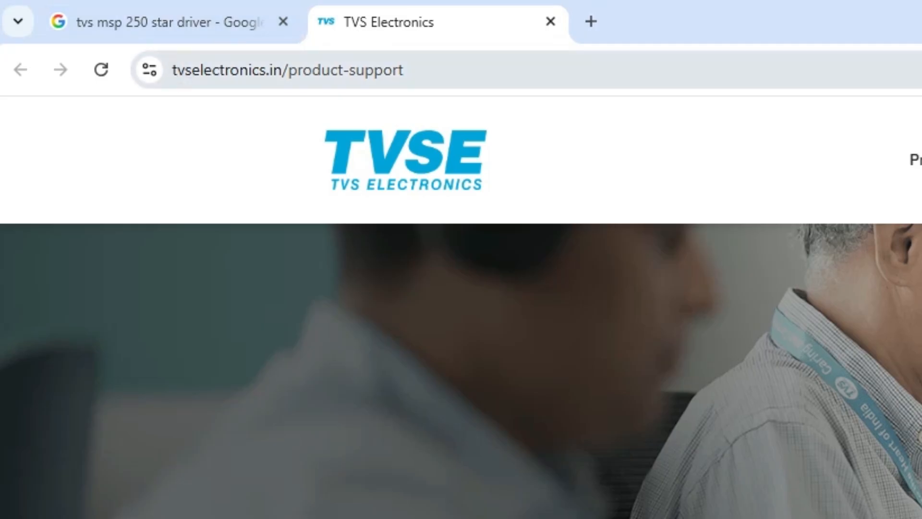
drag(219, 71, 742, 215)
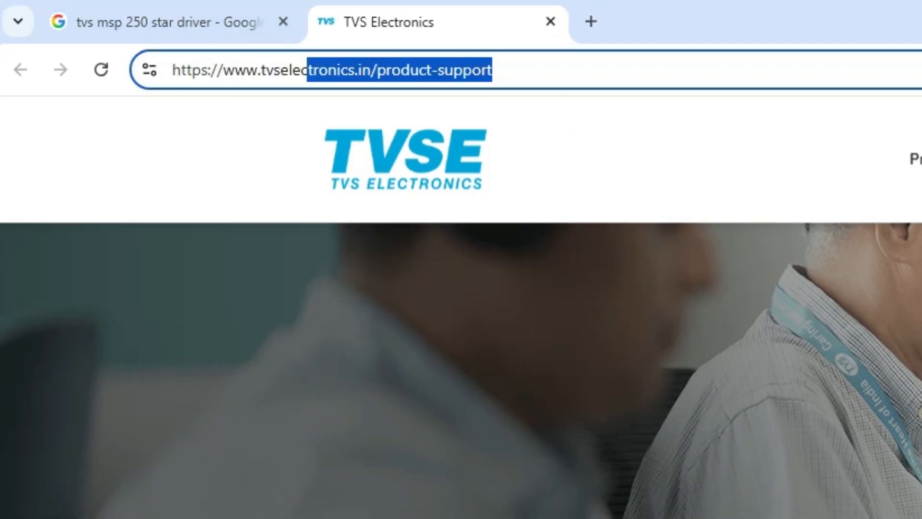
Choose "MSP 250 star 9W | 80 column" as the product on the support page
scroll(655, 191, down, 5)
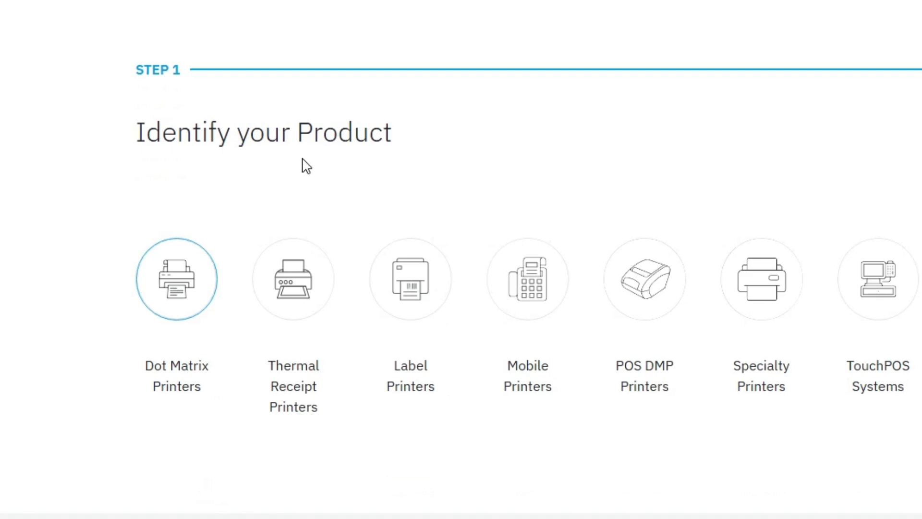
scroll(377, 501, down, 5)
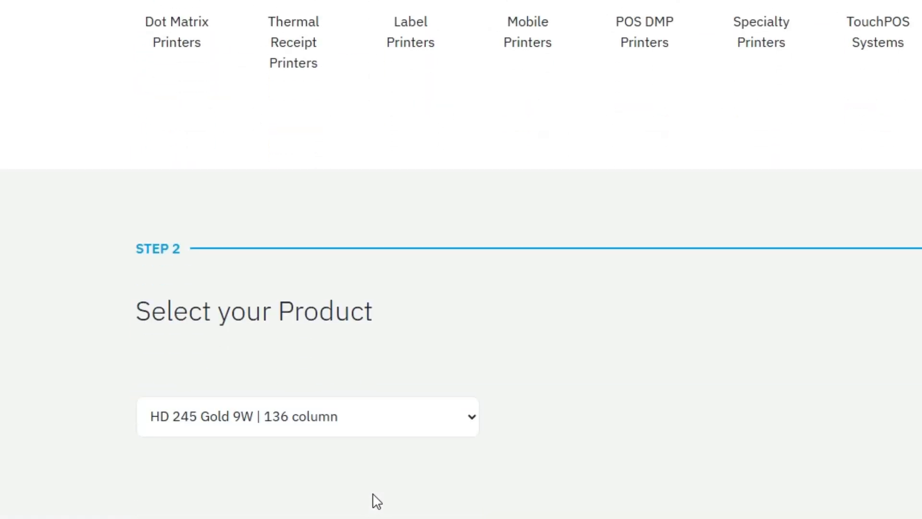
scroll(299, 350, down, 5)
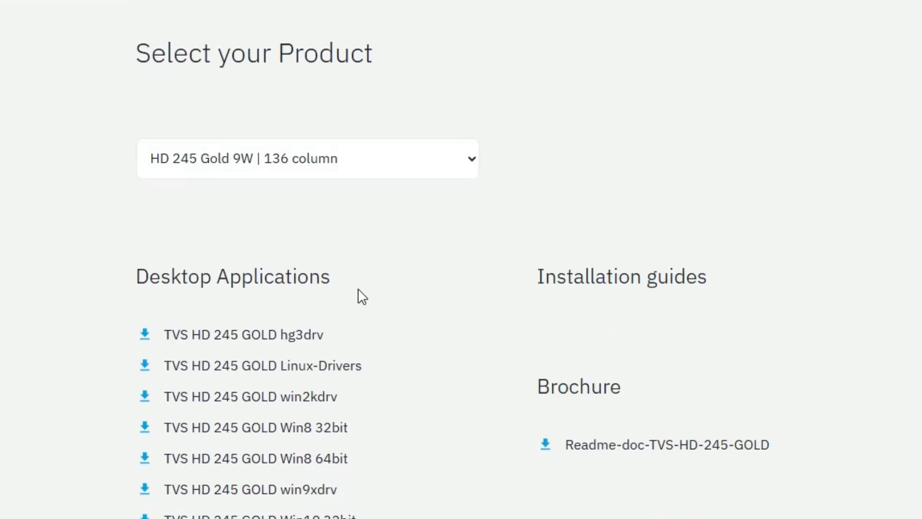
click(380, 158)
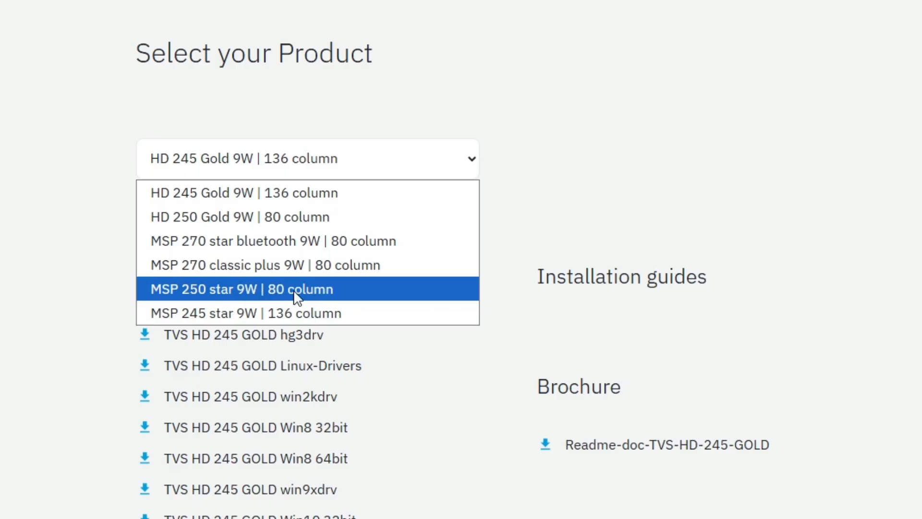
click(255, 292)
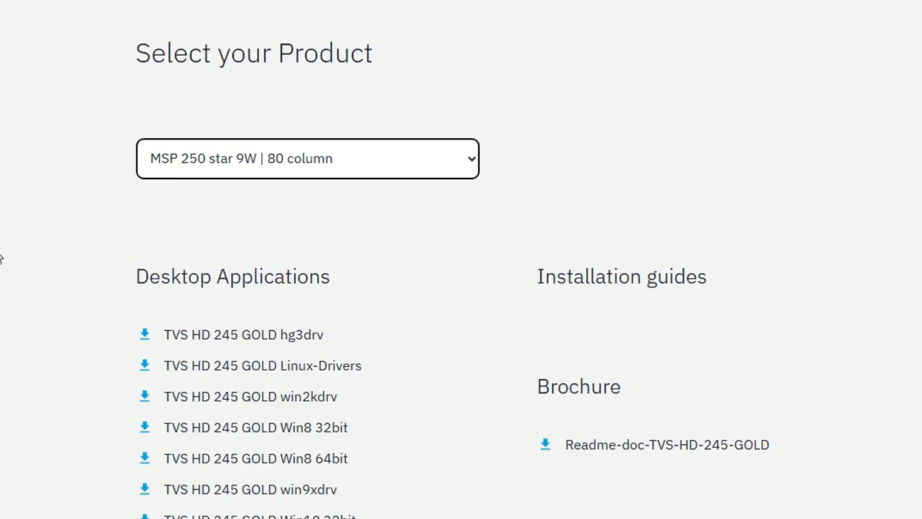
Download the "Win 10 64bit" driver from the product's Desktop Applications list
scroll(462, 259, up, 1)
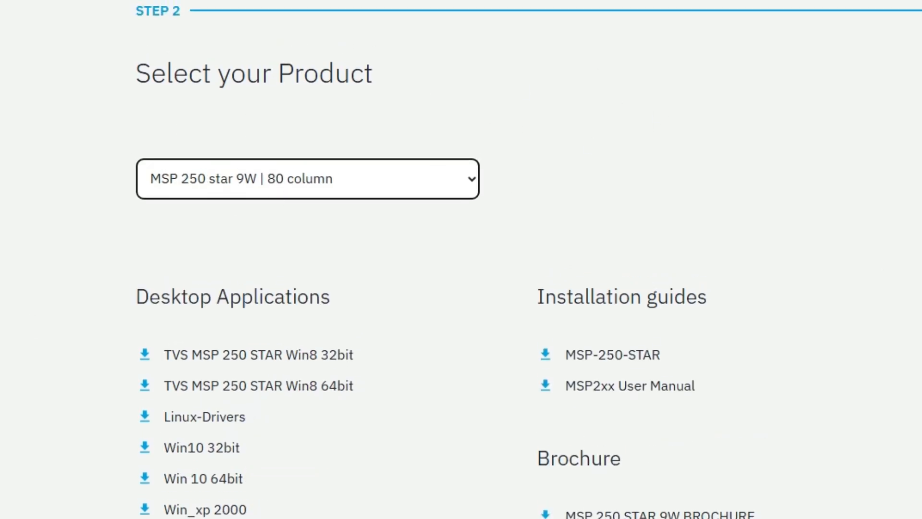
scroll(528, 473, down, 1)
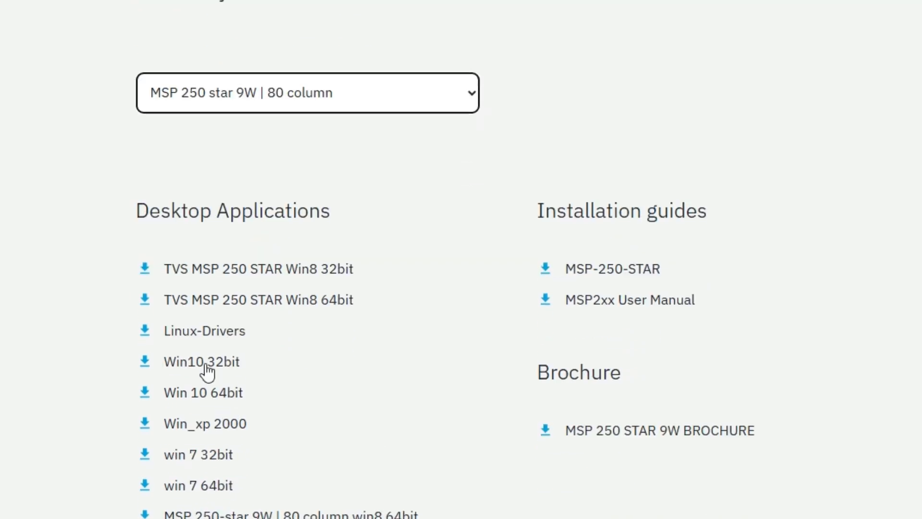
scroll(206, 221, down, 2)
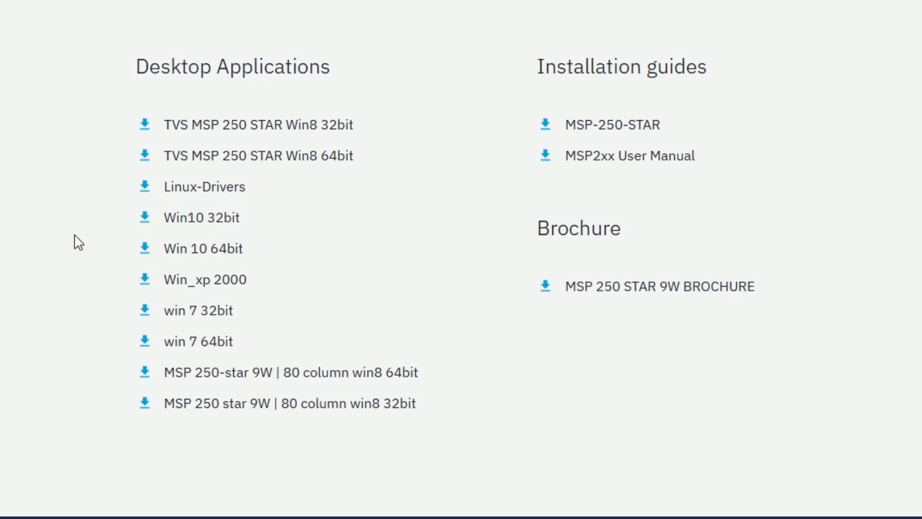
click(231, 253)
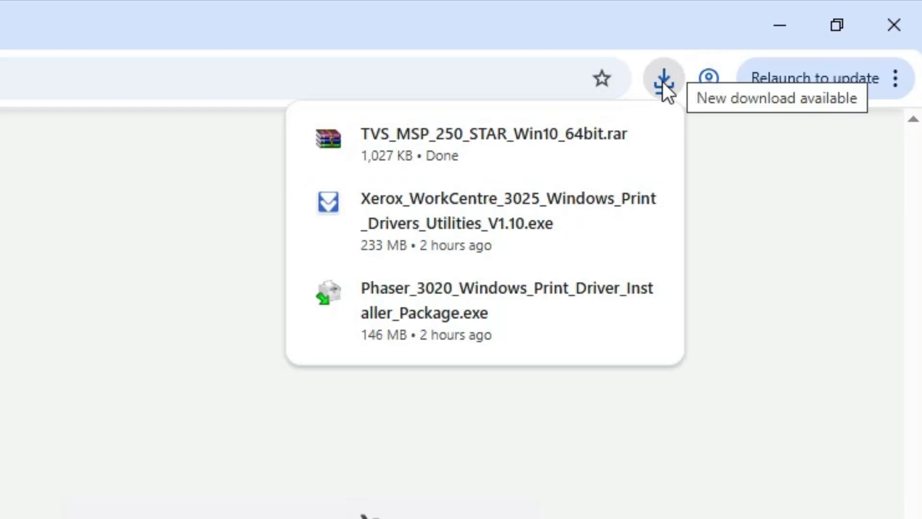
Move the downloaded TVS_MSP_250_STAR_Win10_64bit archive from the Downloads folder to the desktop and close the folder
click(607, 137)
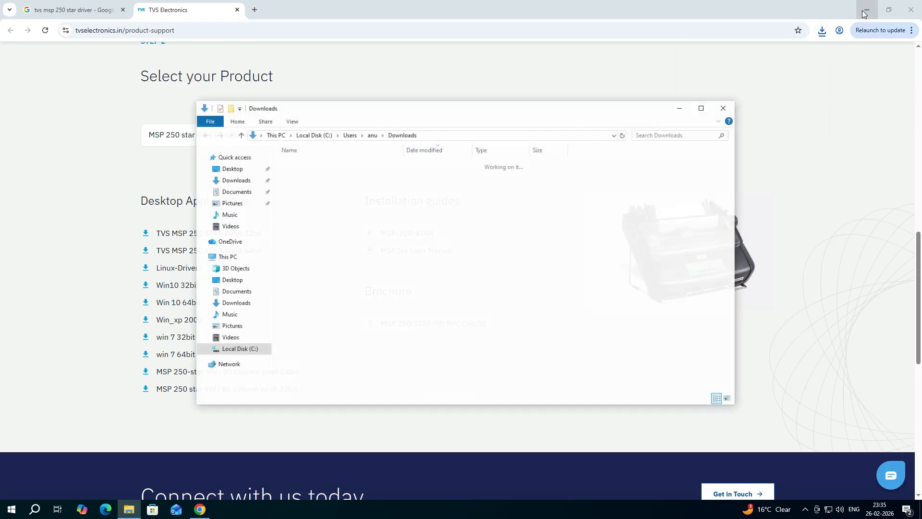
click(865, 14)
drag(329, 178, 126, 314)
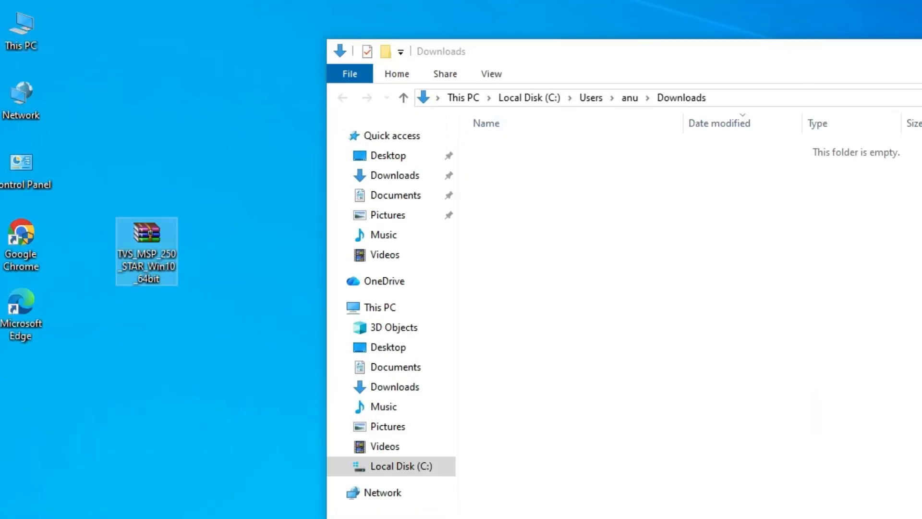
click(725, 105)
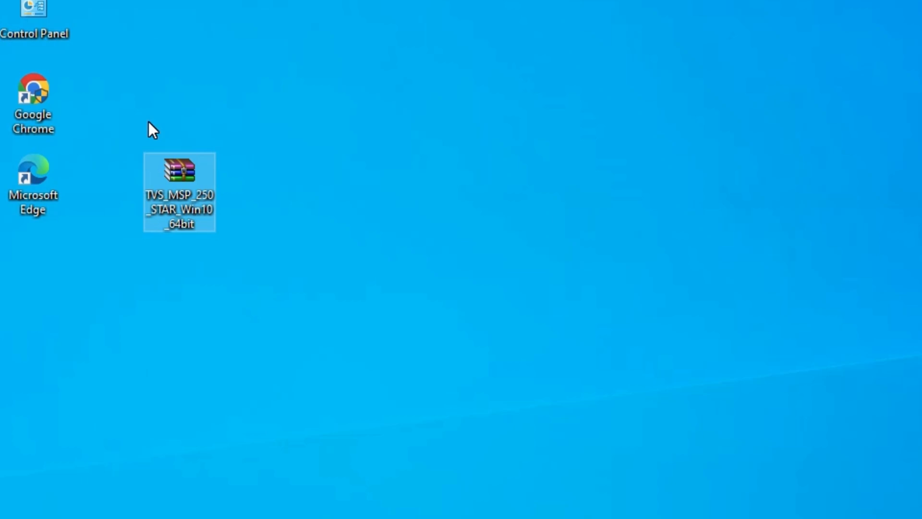
Extract the TVS_MSP_250_STAR_Win10_64bit archive to its own folder on the desktop, keeping the default extraction options
right_click(191, 178)
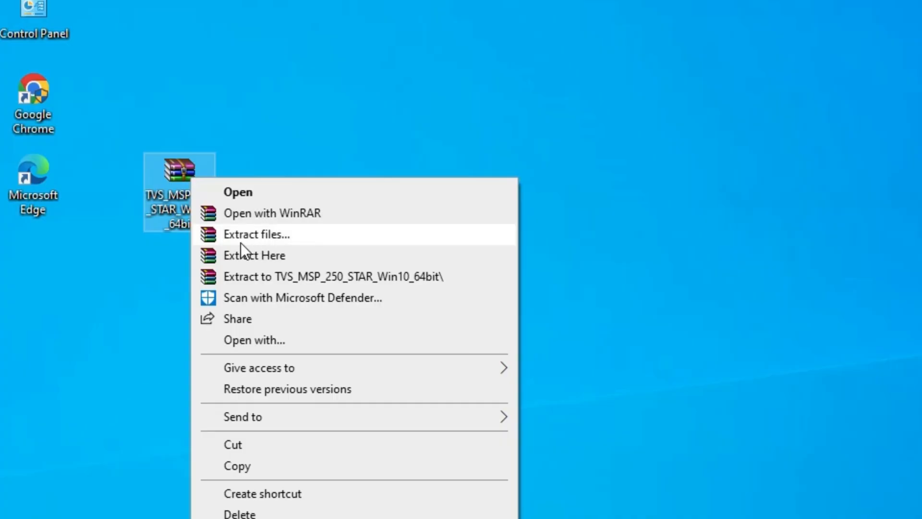
click(240, 243)
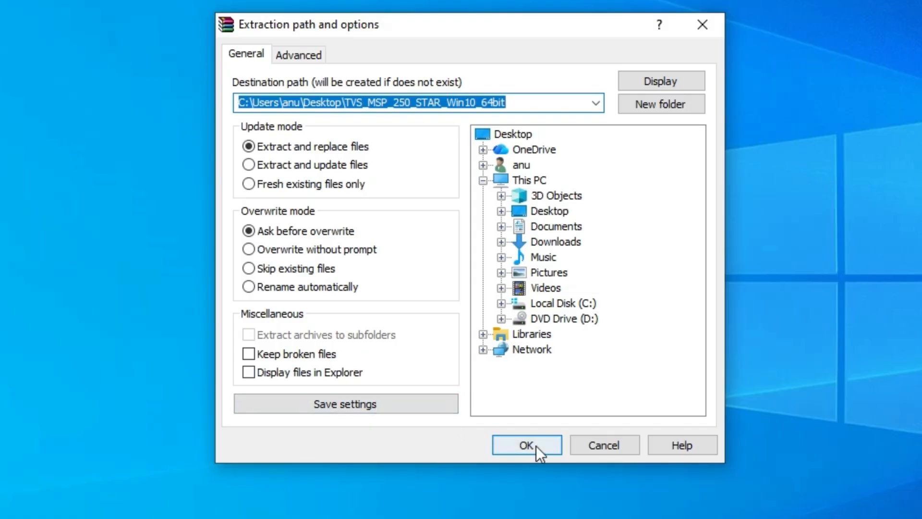
click(537, 446)
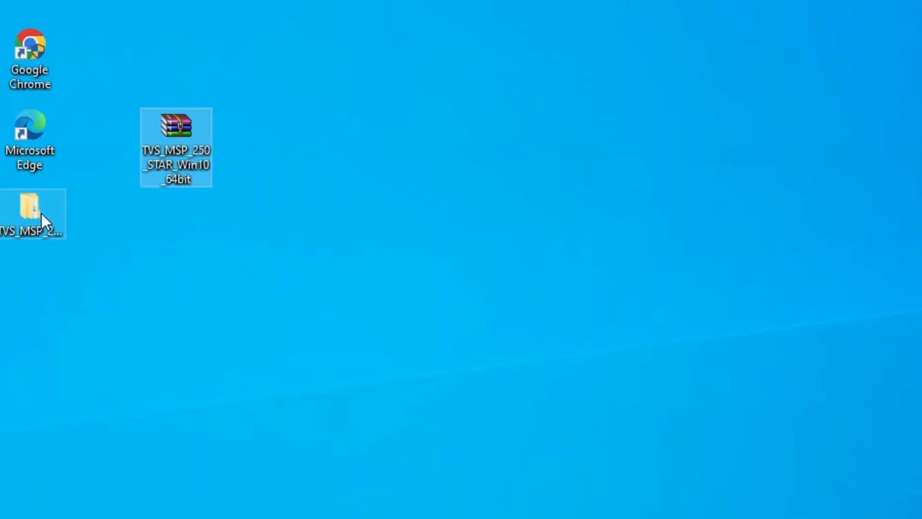
Open the extracted TVS_MSP_250_STAR_Win10_64bit folder and its "TVS MSP 250 STAR Win10 64bit" subfolder
click(35, 212)
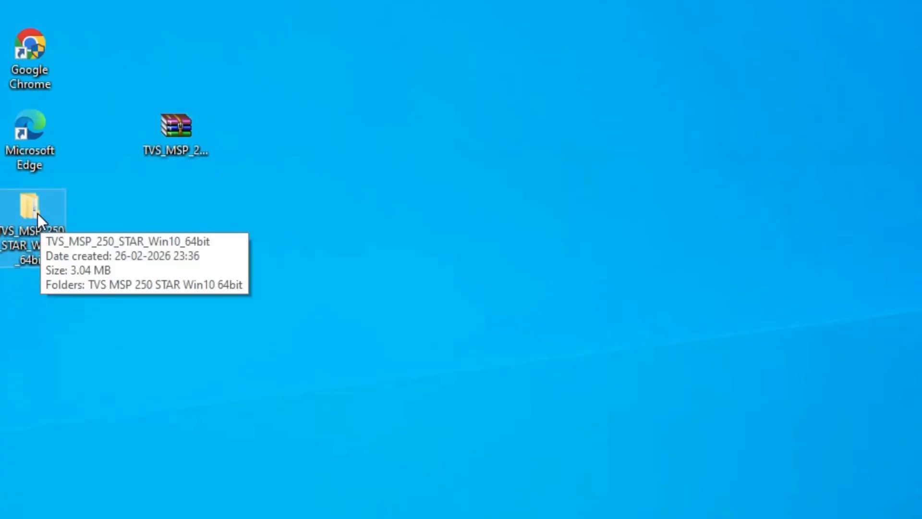
double_click(30, 211)
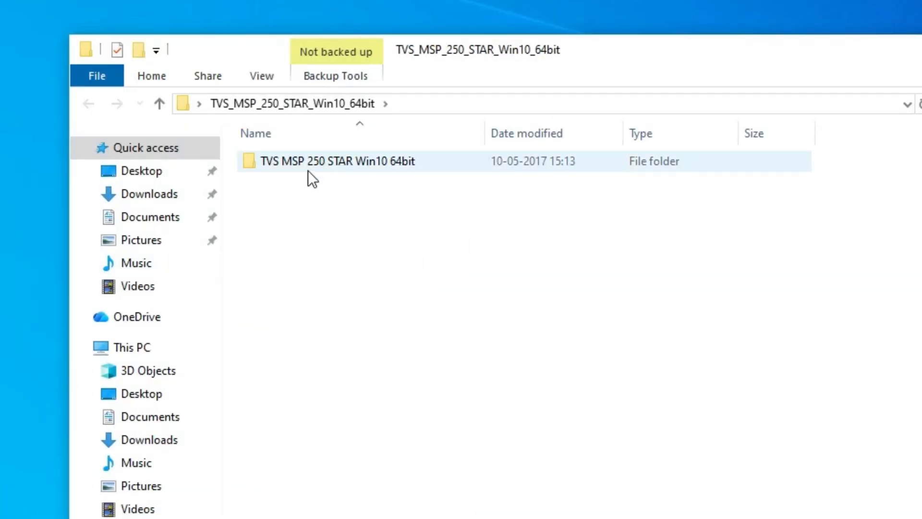
click(319, 160)
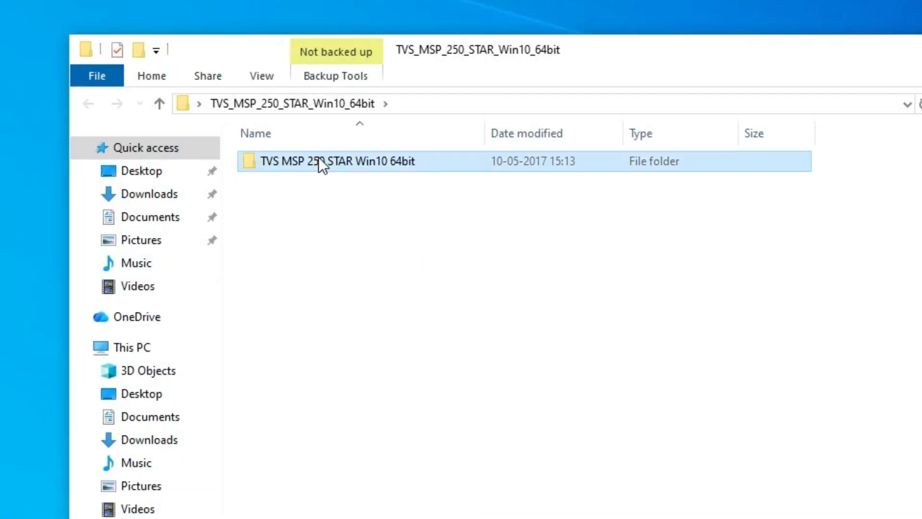
double_click(319, 160)
Run "Setup - MSP 250 Star" as administrator and allow it to make changes to the device
click(302, 182)
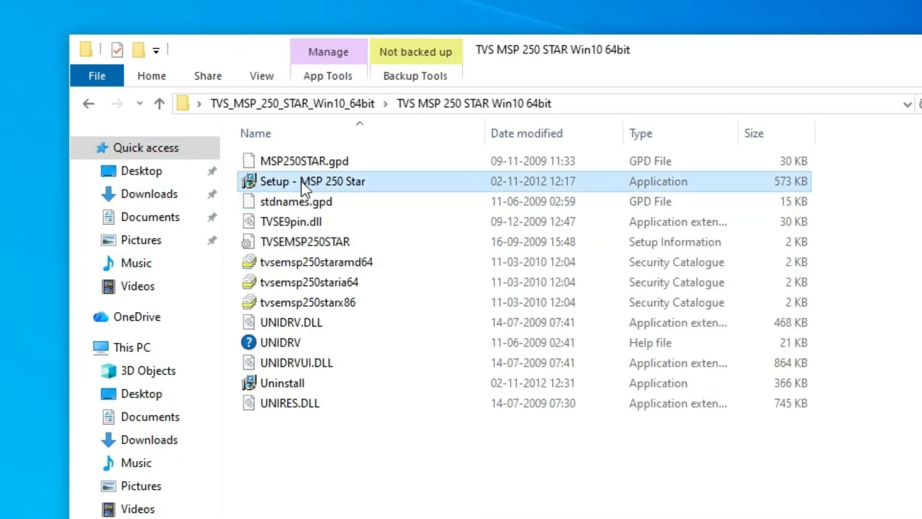
right_click(322, 180)
click(404, 216)
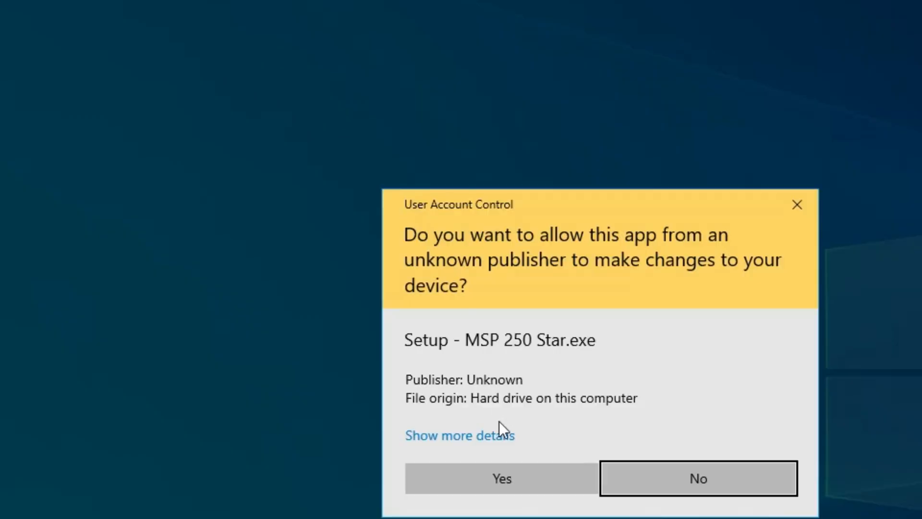
click(502, 479)
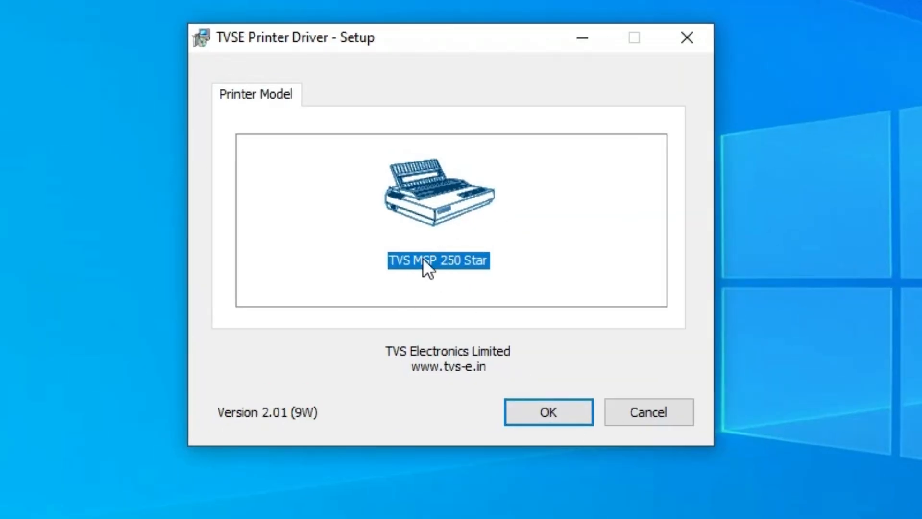
Install the TVS MSP 250 Star driver with the port configured manually as USB_001 (Local Port), and finish the setup
click(567, 406)
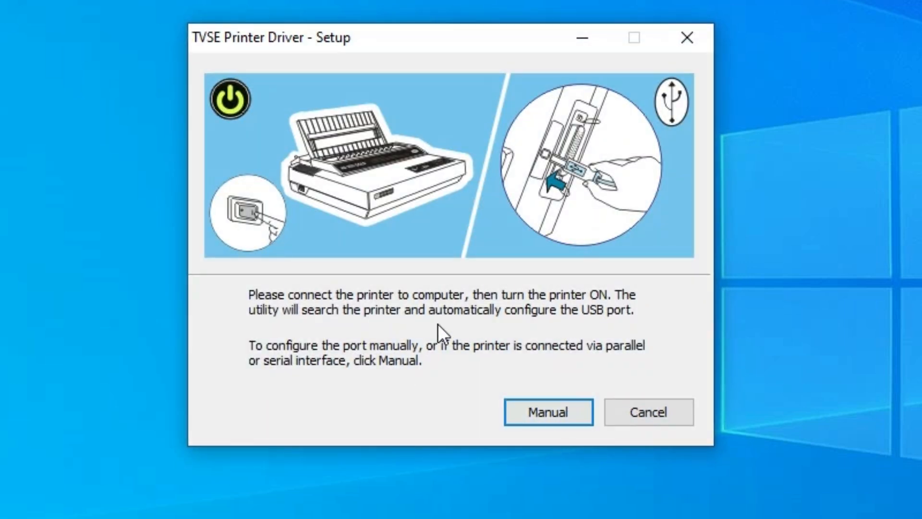
click(544, 411)
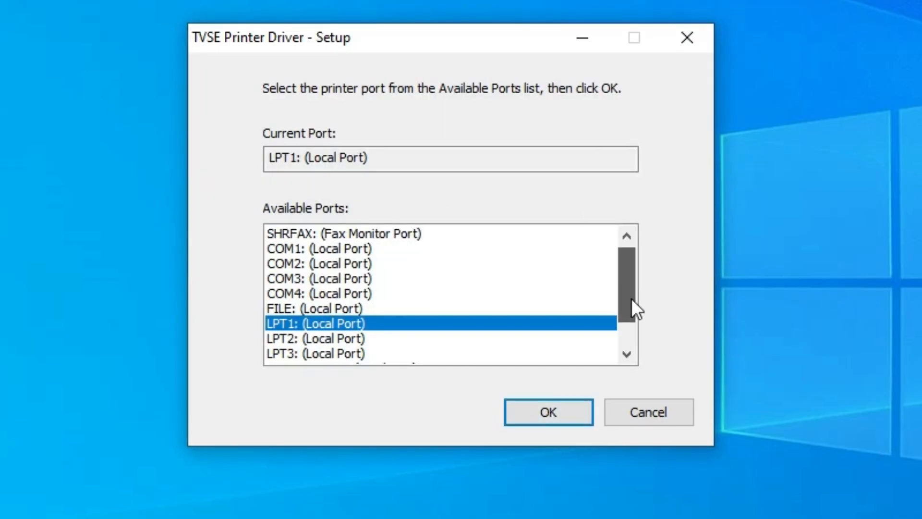
scroll(631, 298, down, 1)
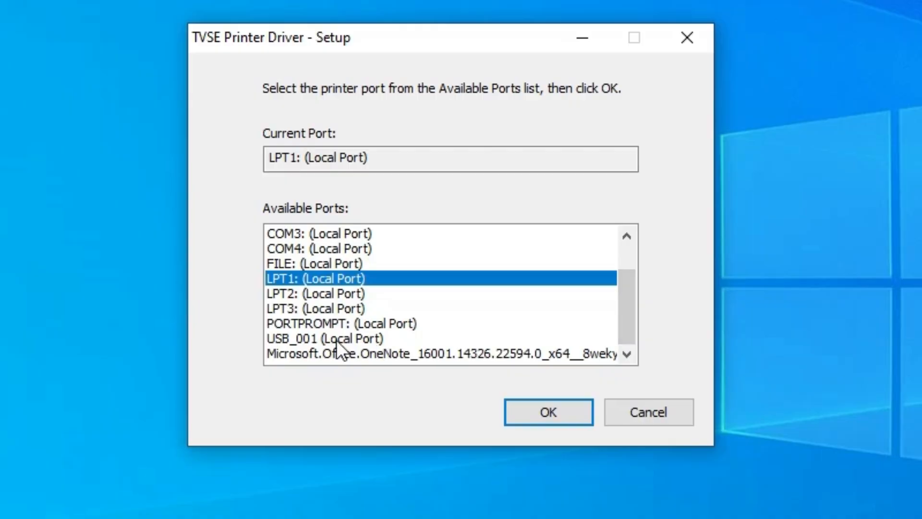
click(299, 339)
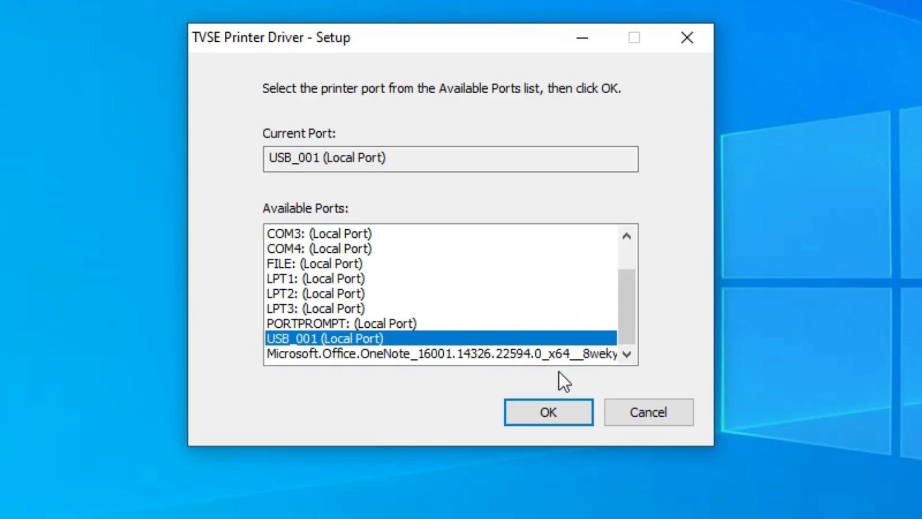
click(550, 411)
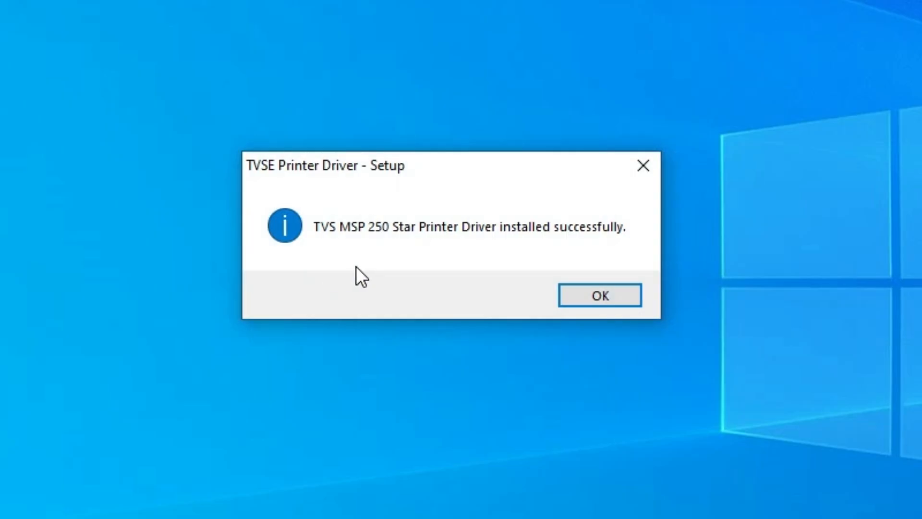
click(611, 293)
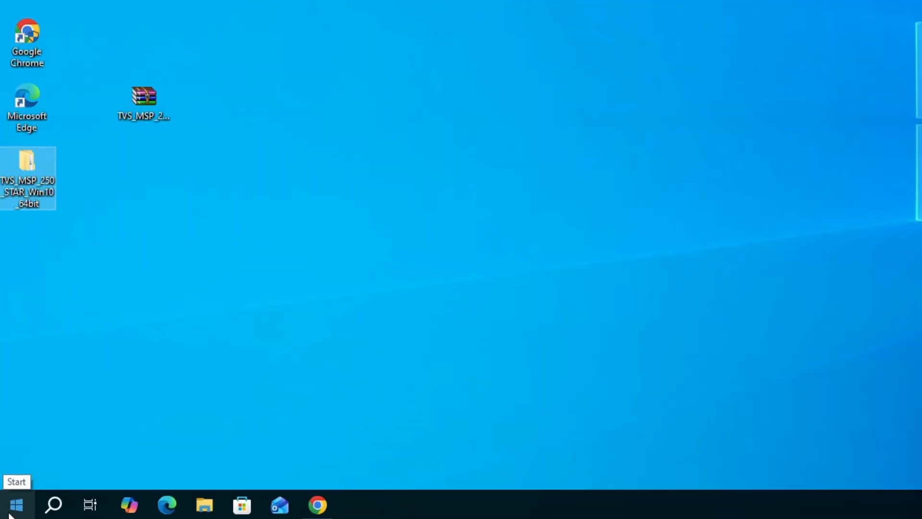
Look for the TVS MSP 250 Star in the Windows Printers & scanners settings and close the window
click(11, 513)
text(pr)
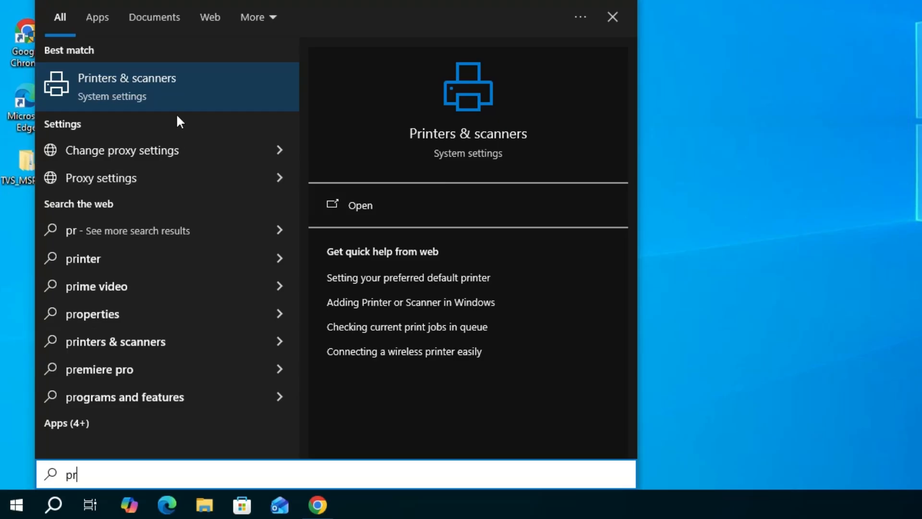
click(181, 100)
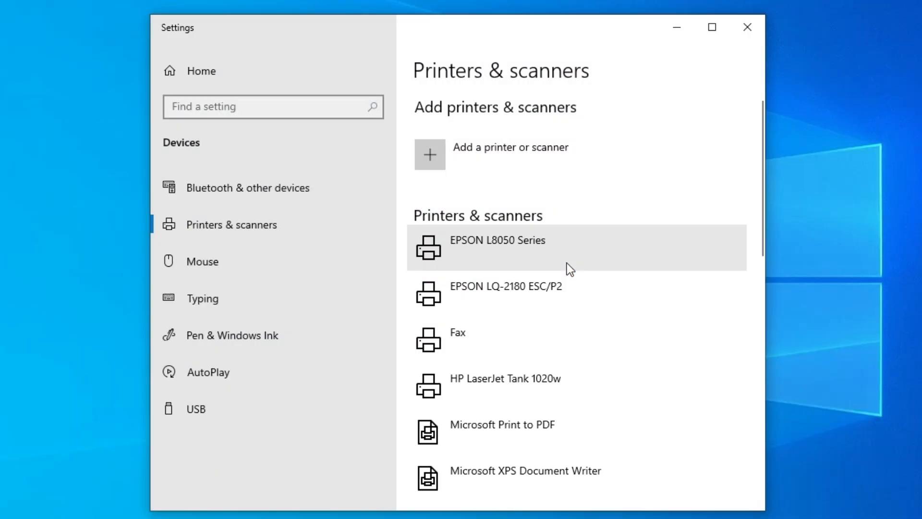
scroll(547, 270, down, 10)
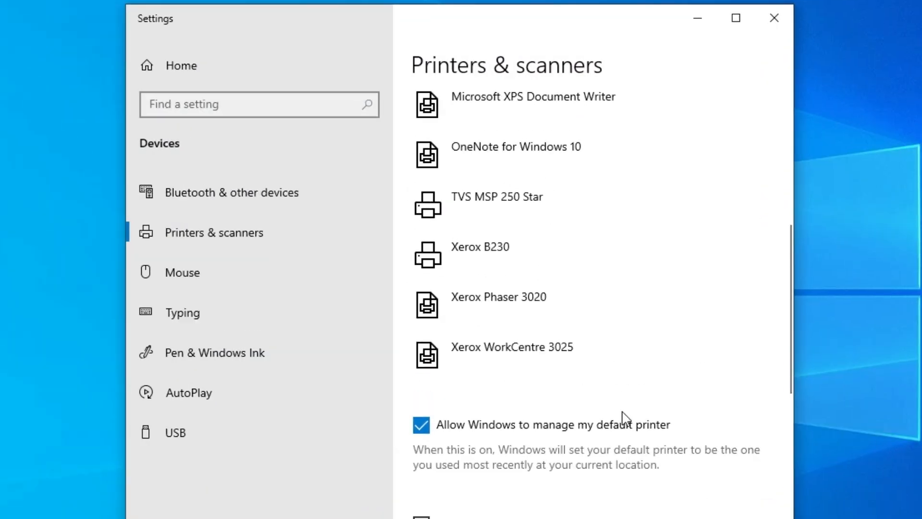
scroll(626, 419, up, 2)
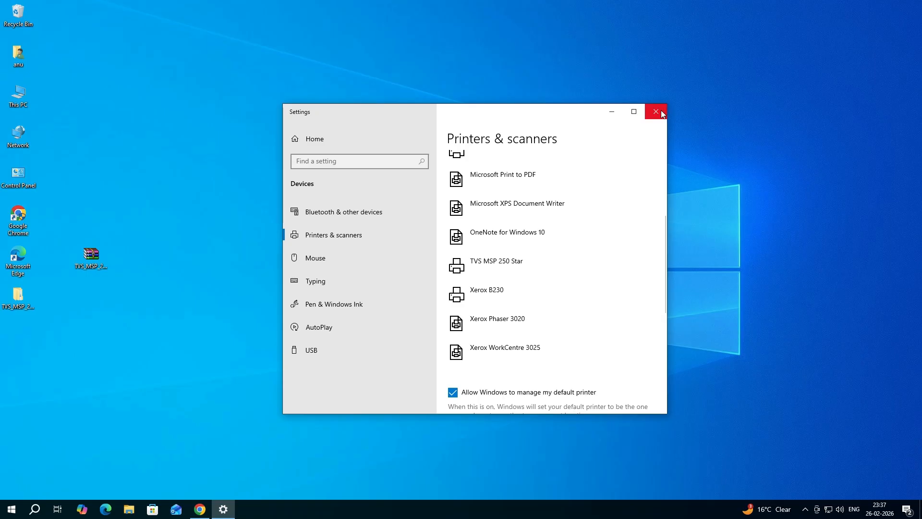
click(735, 62)
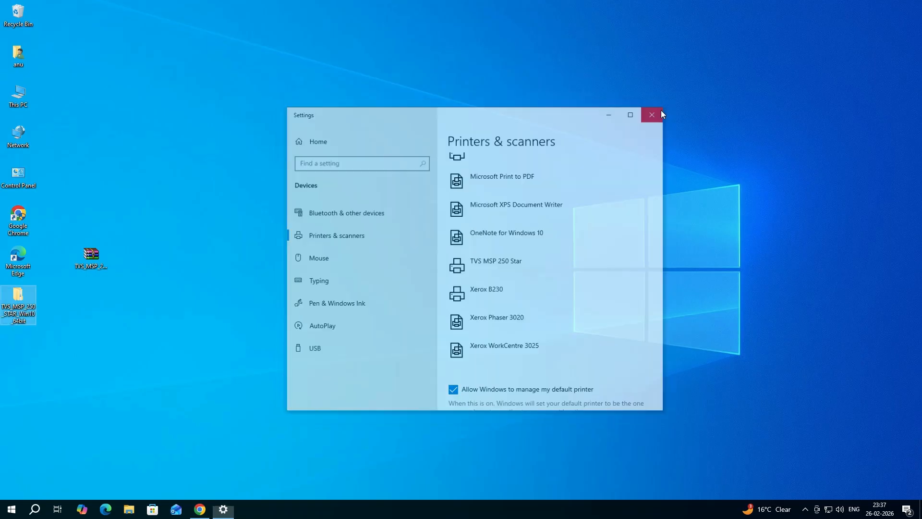